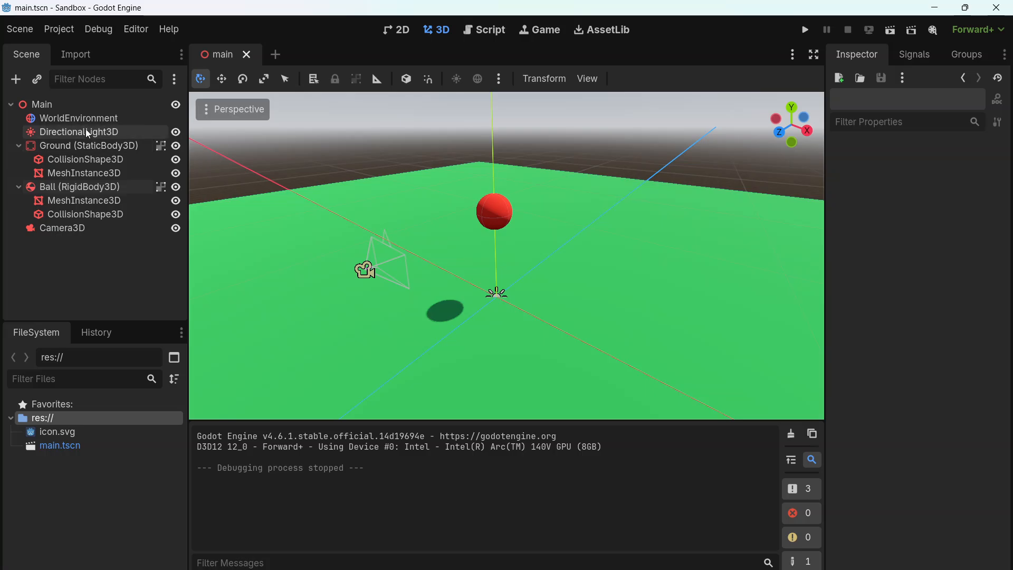
Add a StaticBody3D node as a child of the Main node
{"action": "left_click", "coordinate": [50, 104]}
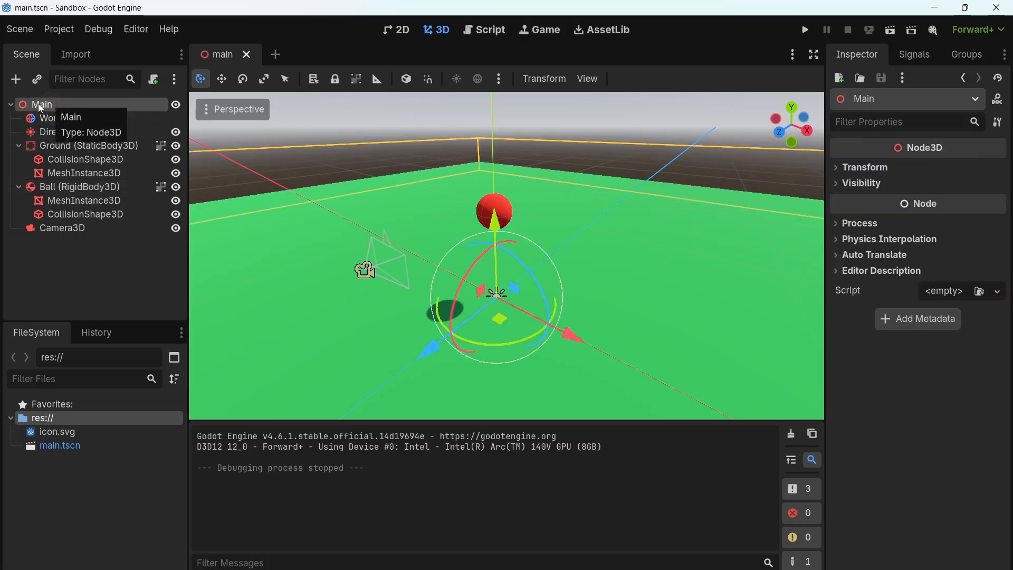
{"action": "left_click", "coordinate": [15, 79]}
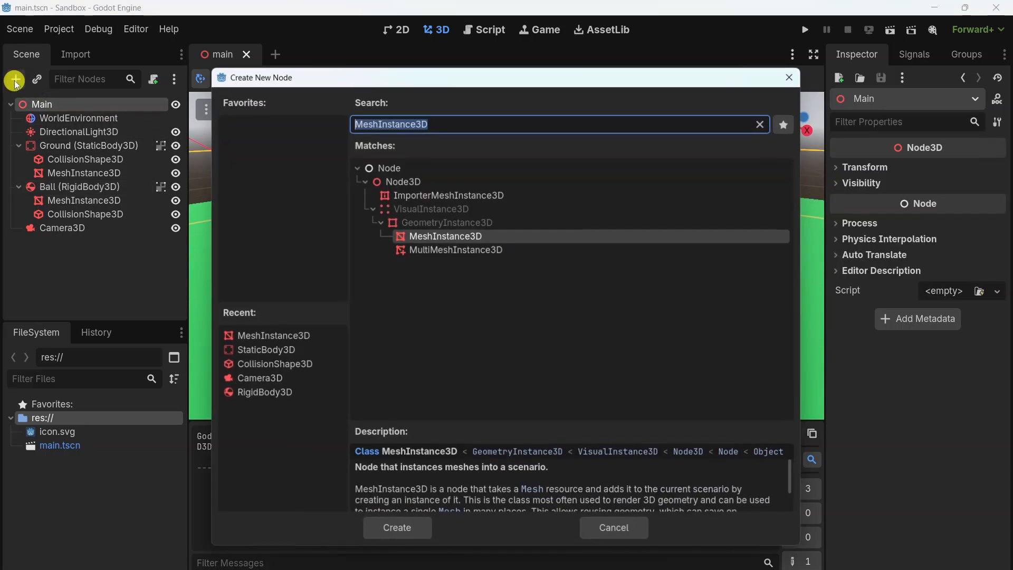
{"action": "left_click", "coordinate": [262, 352]}
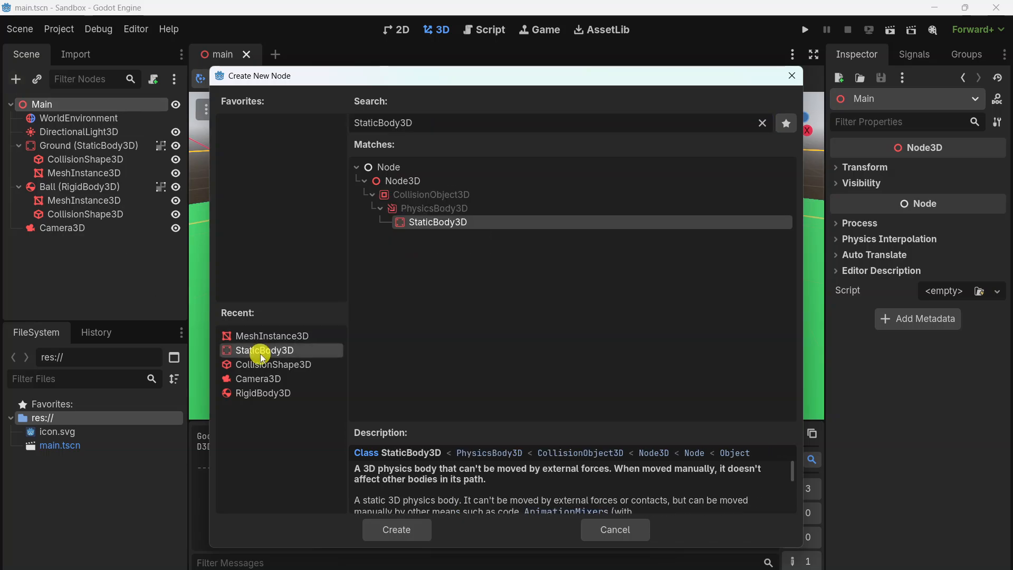
{"action": "left_click", "coordinate": [412, 534]}
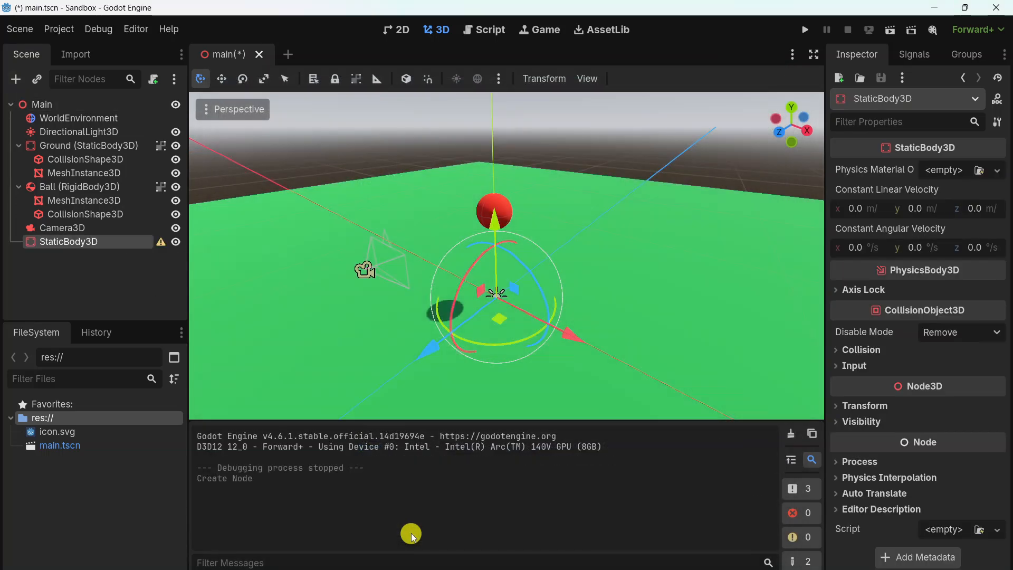
Rename the new StaticBody3D node as "Ramp (StaticBody3D)"
{"action": "right_click", "coordinate": [100, 243]}
{"action": "left_click", "coordinate": [160, 363]}
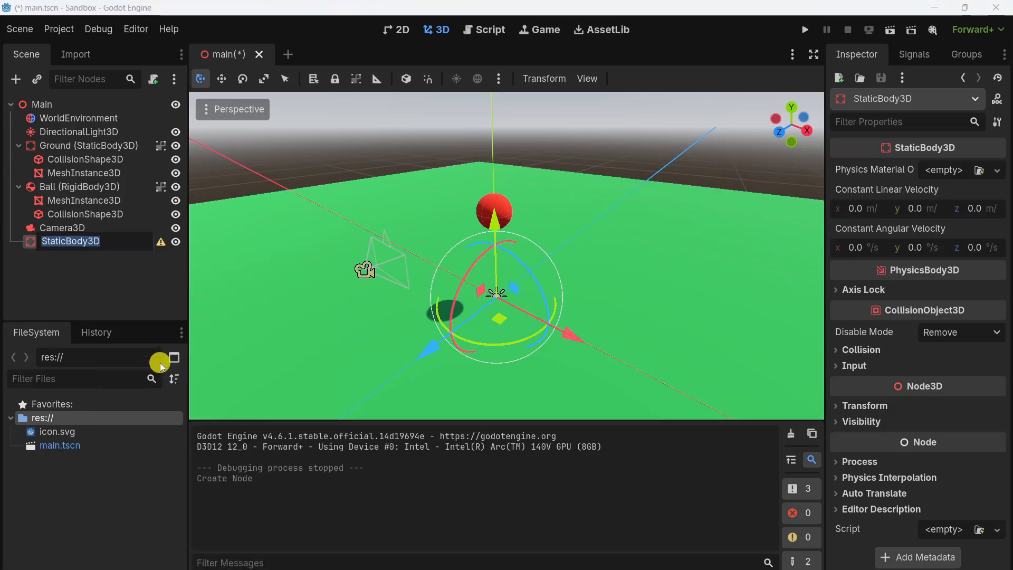
{"action": "key", "text": "Left"}
{"action": "type", "text": "Ramp ("}
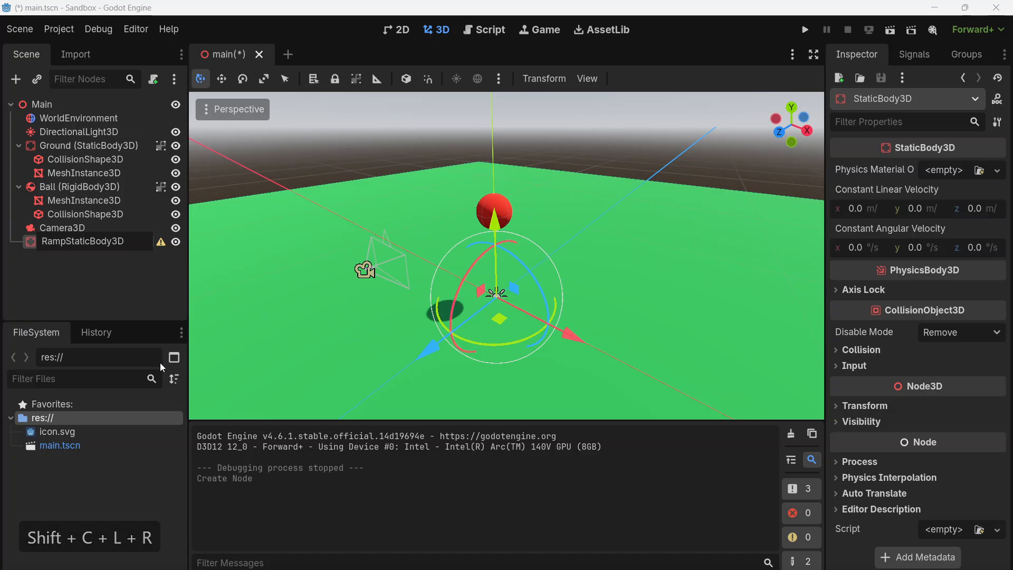
{"action": "key", "text": "End"}
{"action": "type", "text": ")"}
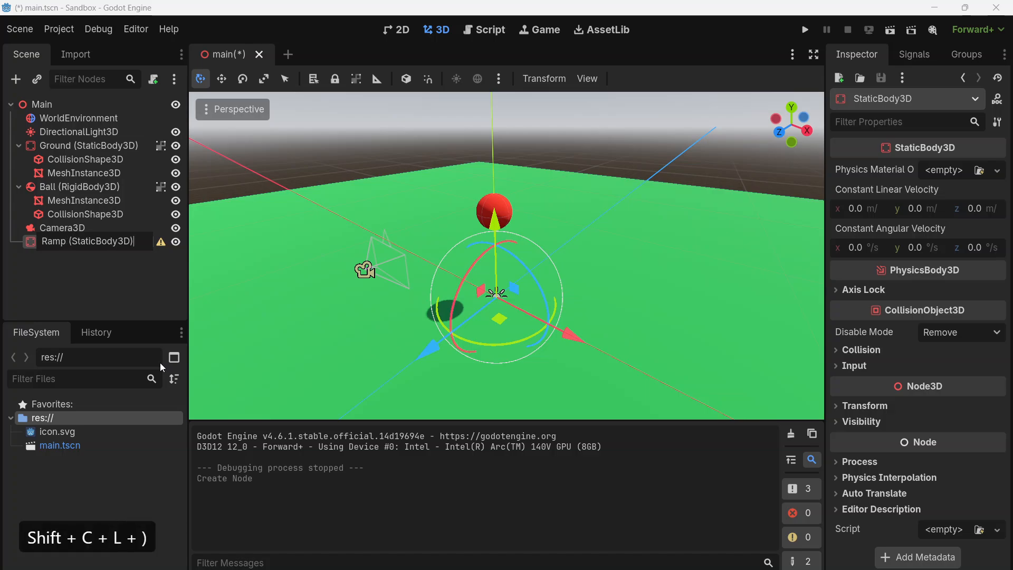
{"action": "key", "text": "Return"}
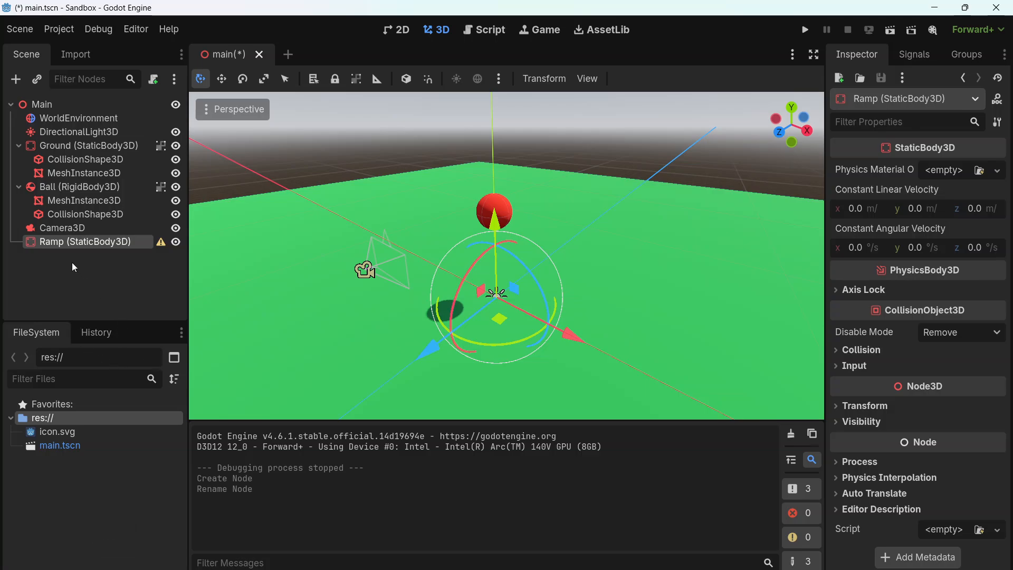
Add a MeshInstance3D child to the Ramp node and give it a new PrismMesh
{"action": "left_click", "coordinate": [16, 79]}
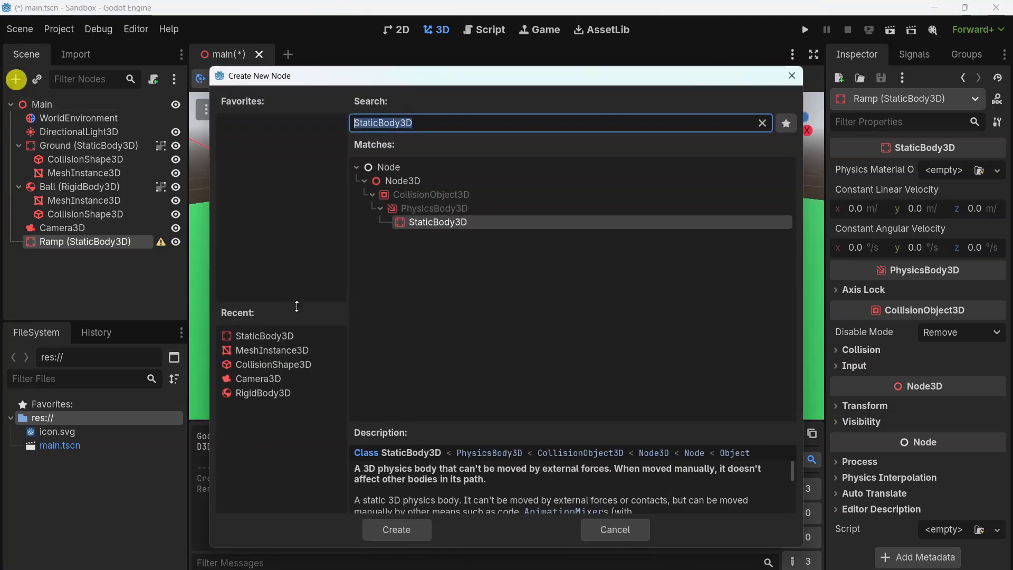
{"action": "left_click", "coordinate": [261, 350]}
{"action": "left_click", "coordinate": [416, 535]}
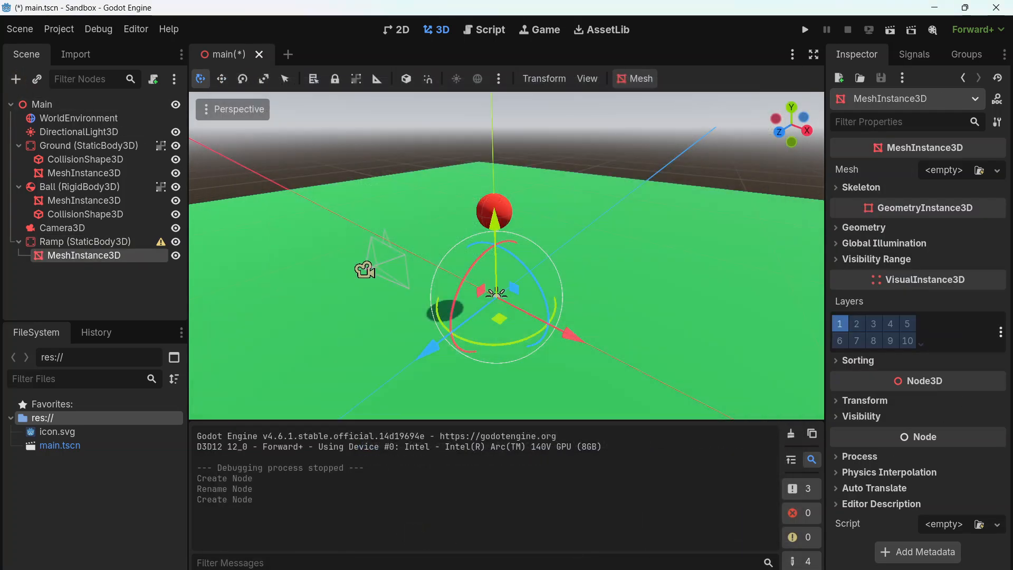
{"action": "left_click", "coordinate": [992, 171]}
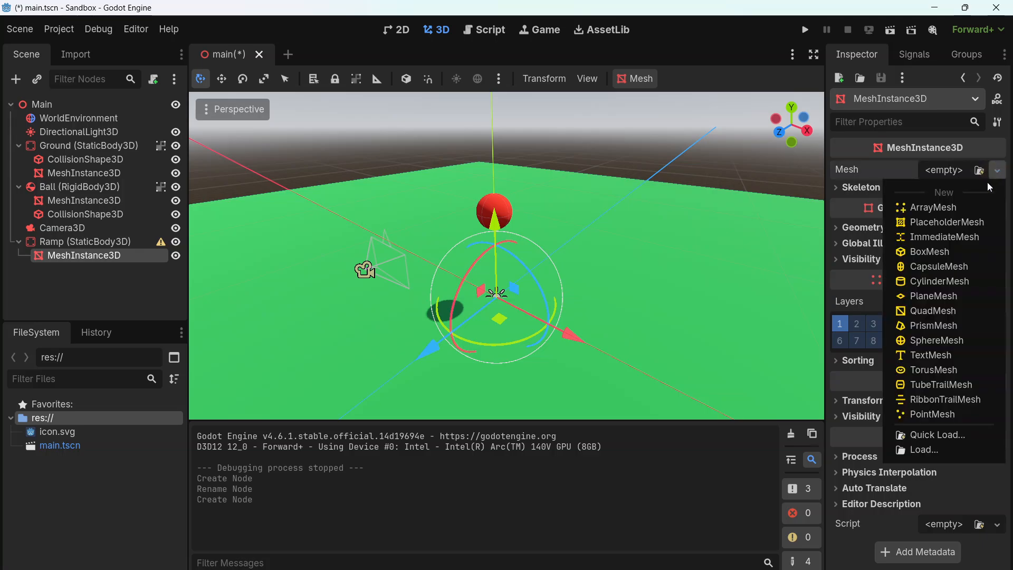
{"action": "left_click", "coordinate": [928, 330]}
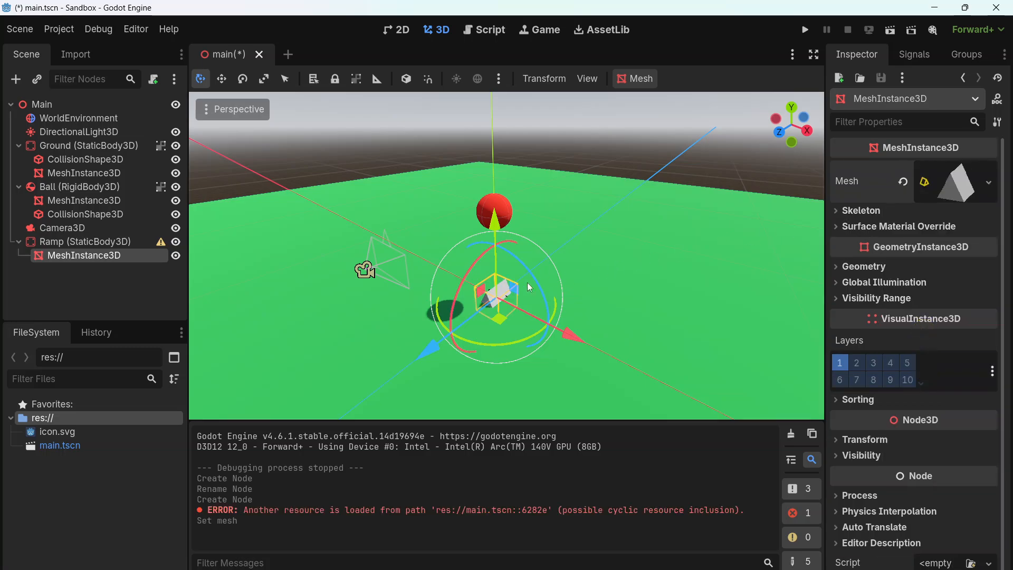
Raise the ramp's mesh above the ground by setting its Y position to 0.5 m
{"action": "left_click_drag", "start_coordinate": [496, 226], "coordinate": [497, 218]}
{"action": "left_click", "coordinate": [885, 441]}
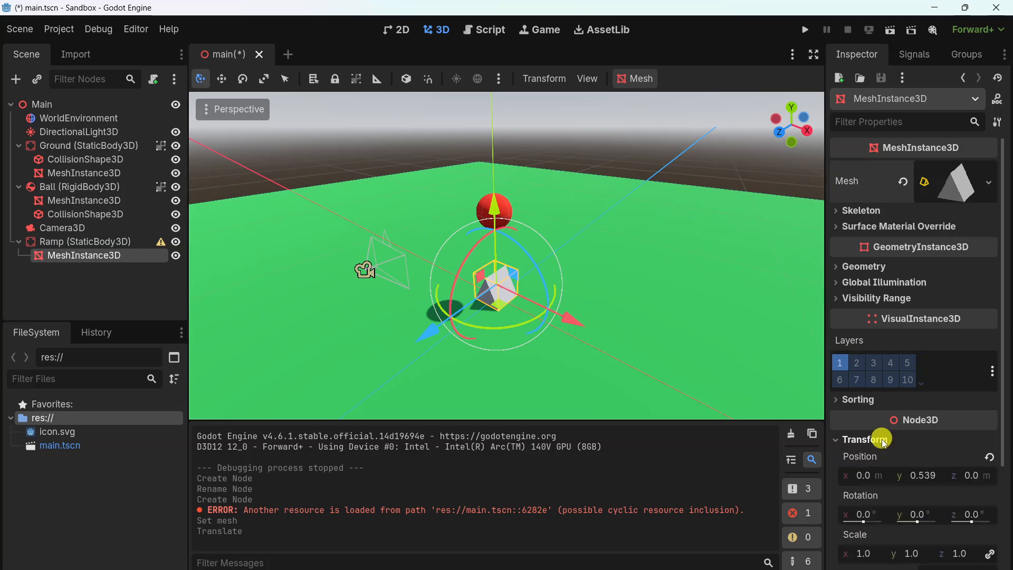
{"action": "left_click", "coordinate": [921, 475]}
{"action": "type", "text": ".5"}
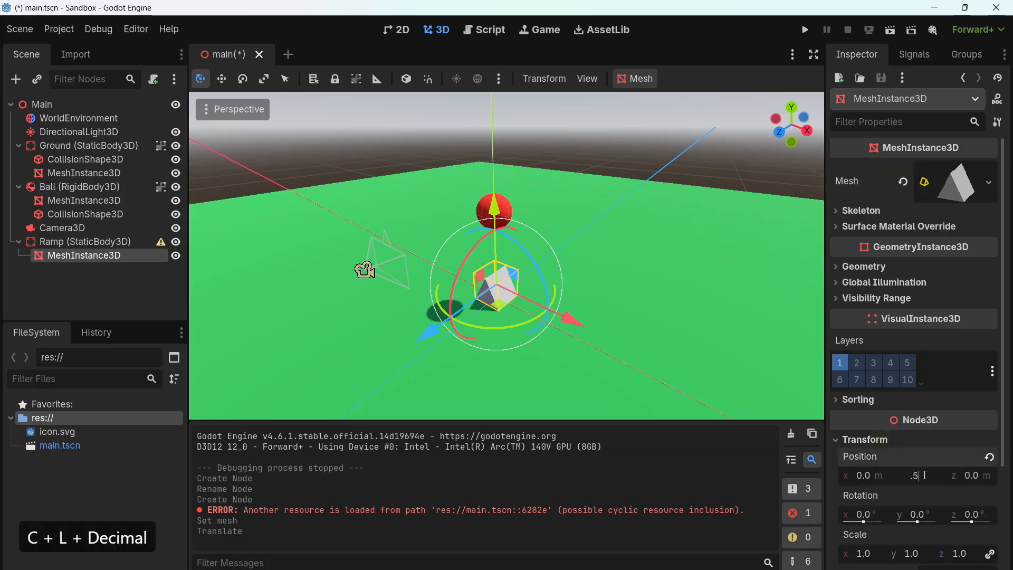
{"action": "key", "text": "Return"}
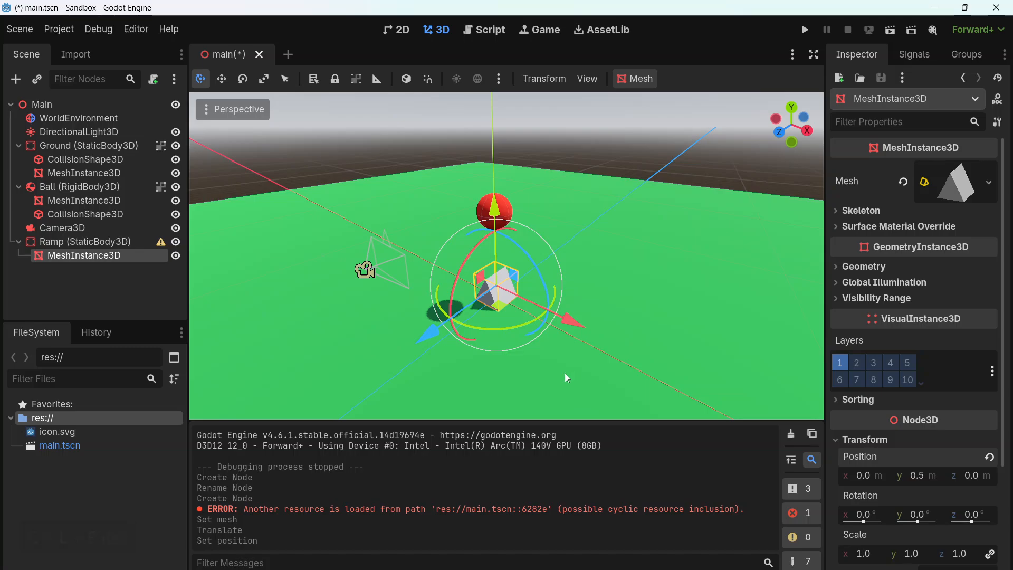
Set the prism mesh's size to 10 m in X and 5 m in Z
{"action": "left_click", "coordinate": [953, 184]}
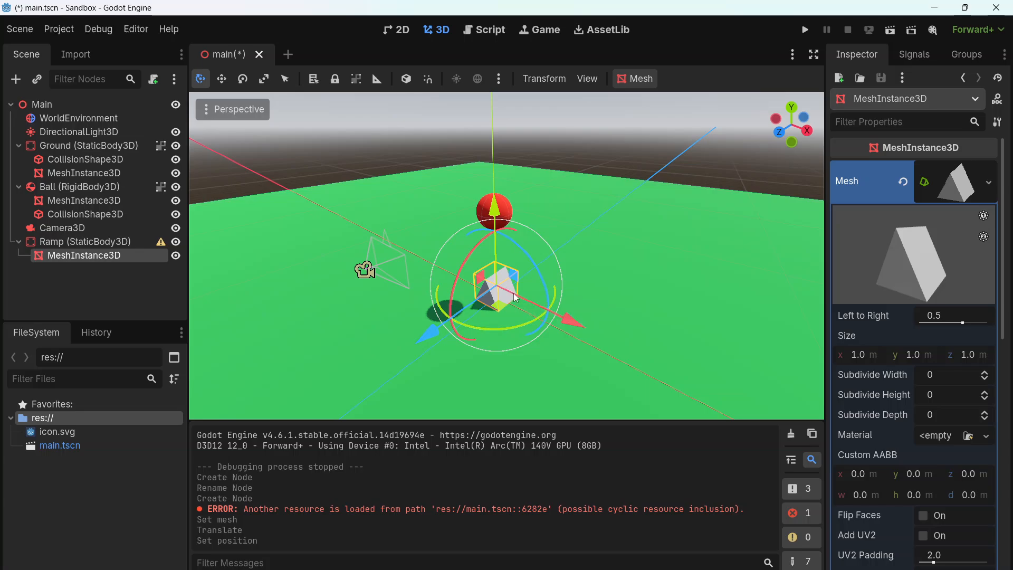
{"action": "left_click", "coordinate": [868, 357]}
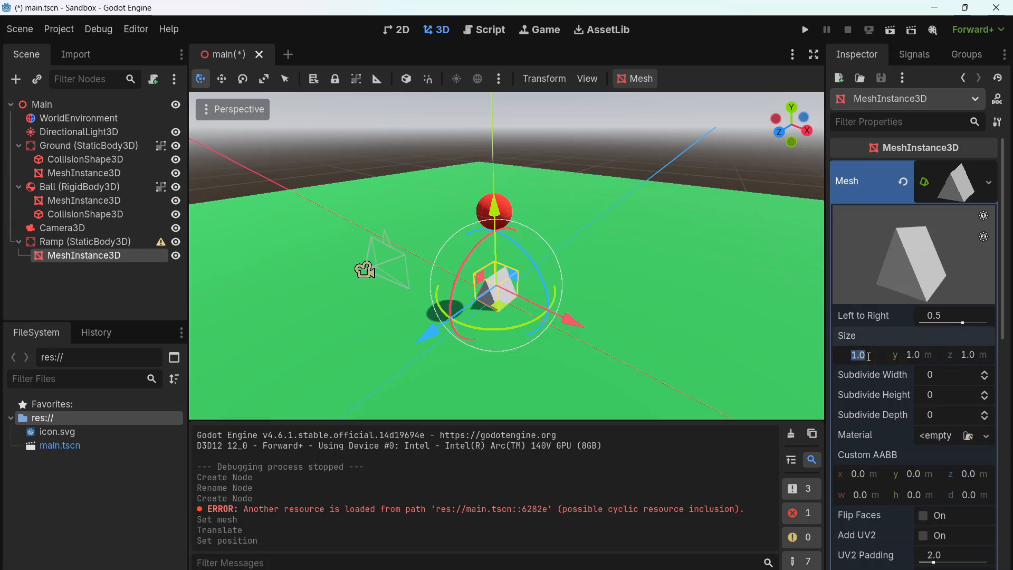
{"action": "type", "text": "10"}
{"action": "key", "text": "Return"}
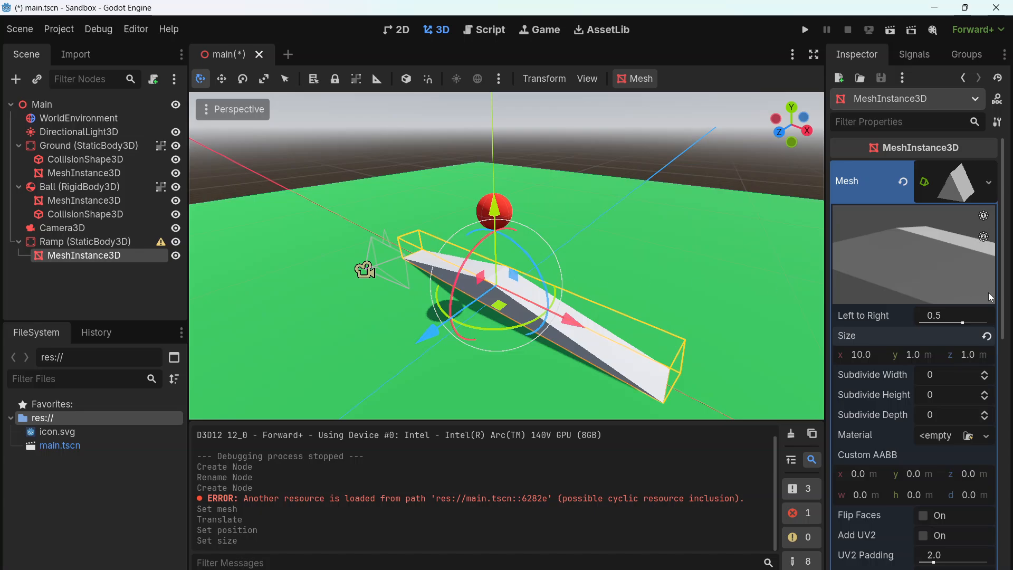
{"action": "left_click", "coordinate": [970, 352]}
{"action": "type", "text": "5"}
{"action": "key", "text": "Return"}
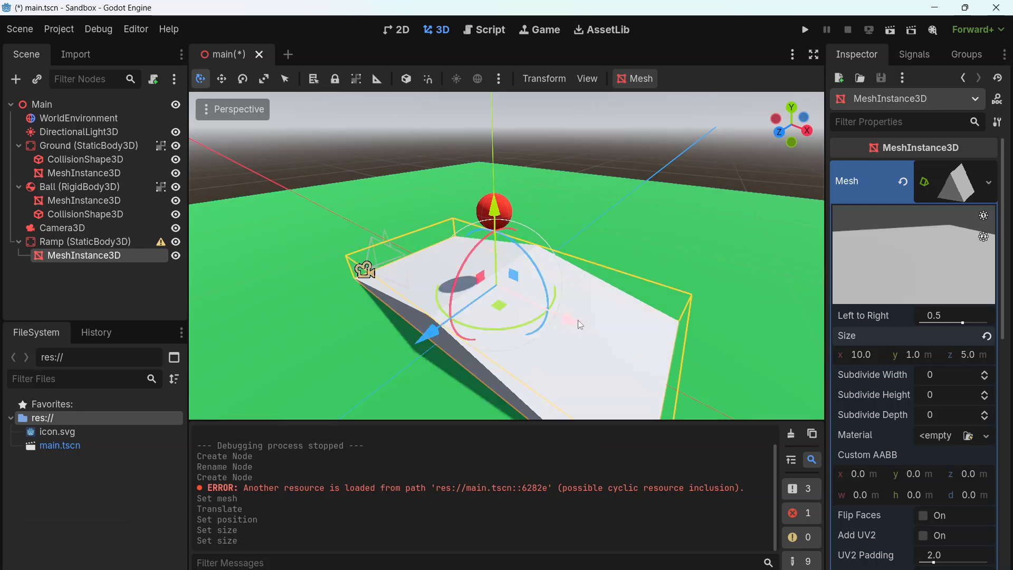
Shift the ramp mesh along the negative X axis so that one slope lies beneath the ball
{"action": "left_click_drag", "start_coordinate": [572, 321], "coordinate": [488, 289]}
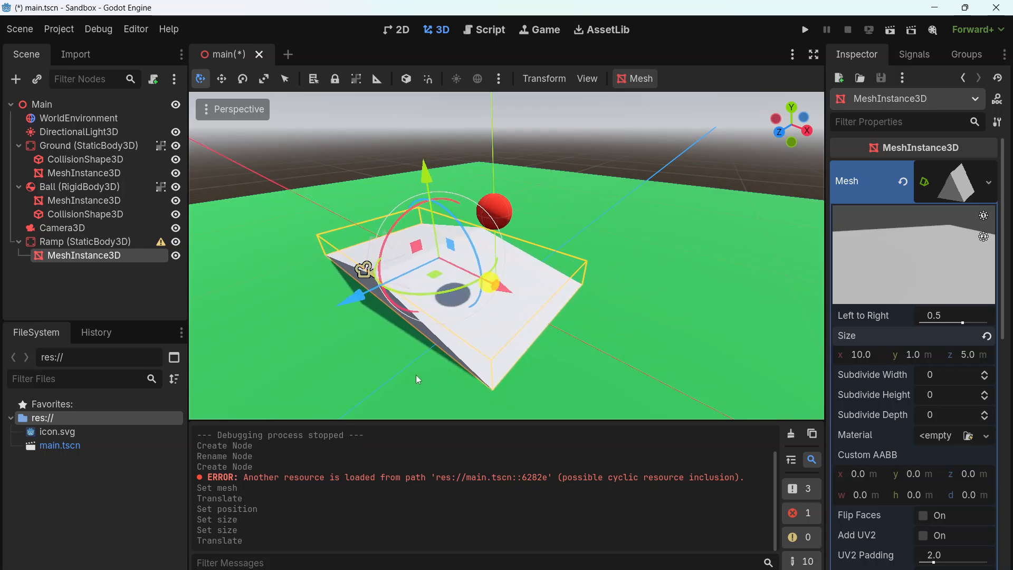
{"action": "mouse_move", "coordinate": [405, 378]}
{"action": "middle_mouse_down"}
{"action": "mouse_move", "coordinate": [460, 341]}
{"action": "mouse_move", "coordinate": [422, 378]}
{"action": "middle_mouse_up"}
{"action": "left_click_drag", "start_coordinate": [498, 271], "coordinate": [514, 277]}
{"action": "middle_click_drag", "start_coordinate": [774, 290], "coordinate": [661, 338]}
{"action": "left_click_drag", "start_coordinate": [509, 288], "coordinate": [516, 289]}
{"action": "scroll", "coordinate": [528, 282], "scroll_direction": "down", "scroll_amount": 4}
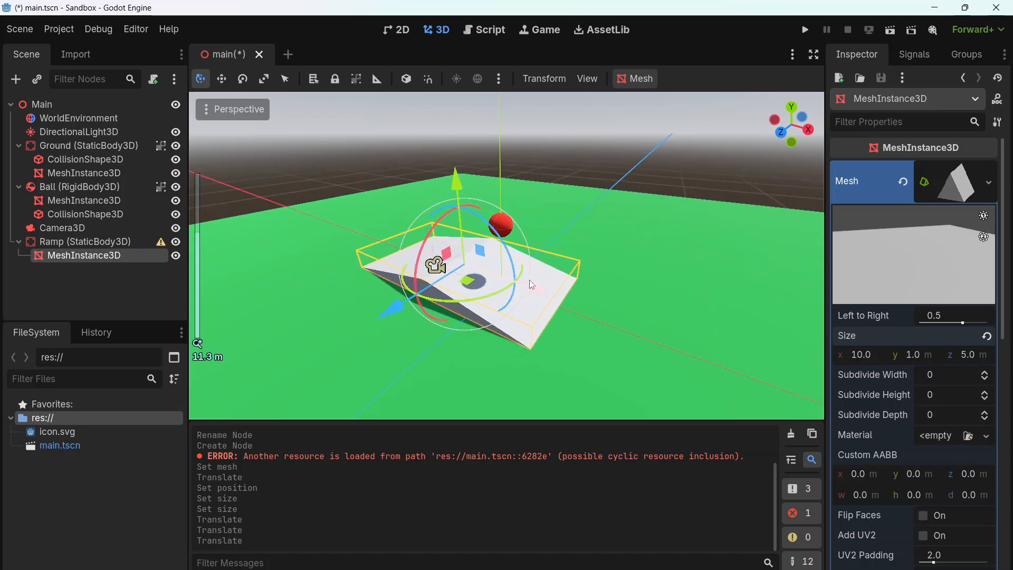
{"action": "scroll", "coordinate": [530, 279], "scroll_direction": "up", "scroll_amount": 2}
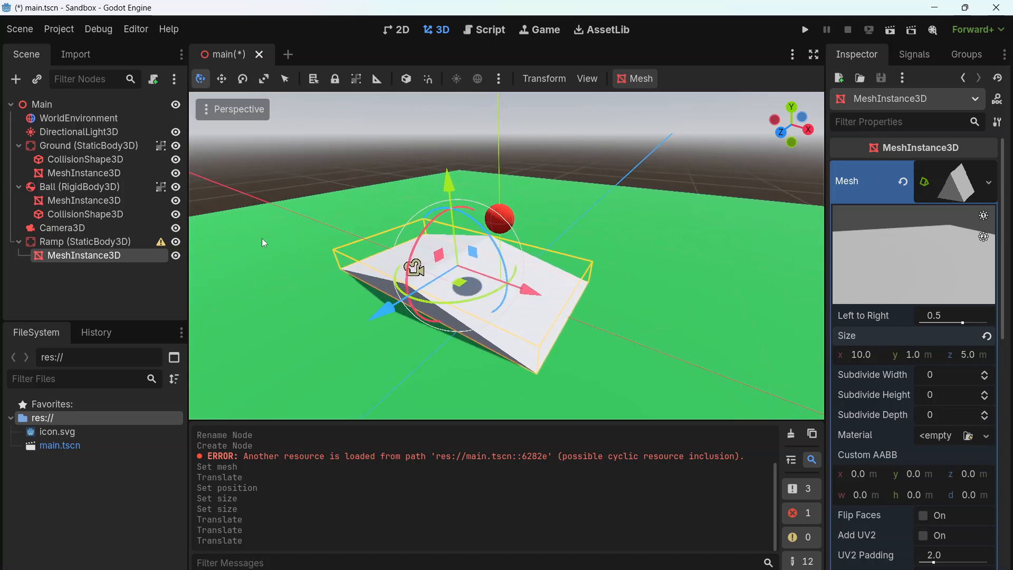
Move the Camera3D back along the Z axis, away from the ramp
{"action": "left_click", "coordinate": [79, 231]}
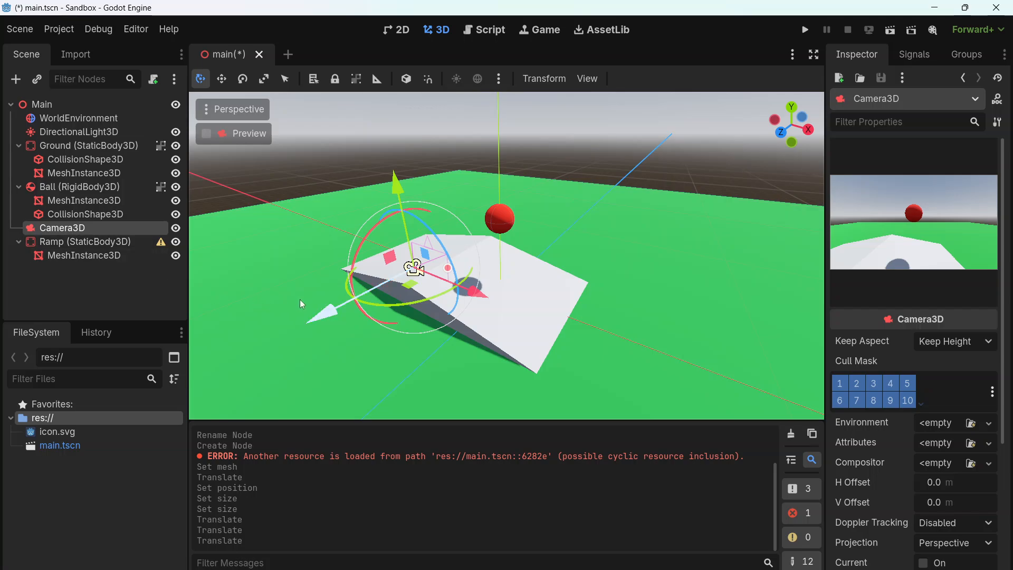
{"action": "left_click_drag", "start_coordinate": [337, 309], "coordinate": [297, 324]}
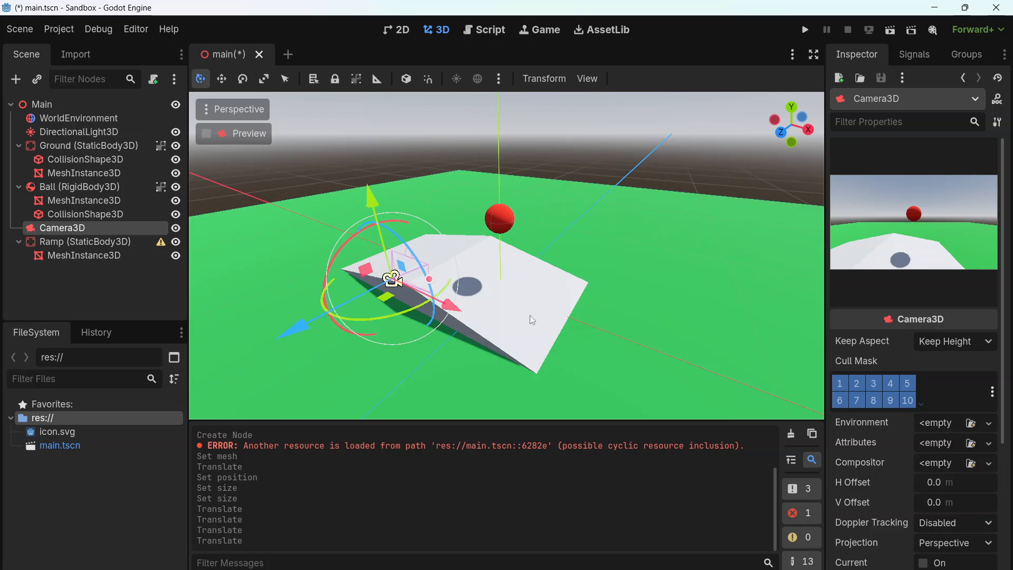
Give the ramp's prism mesh a new StandardMaterial3D with the light blue albedo color 75c2ff
{"action": "left_click", "coordinate": [485, 276]}
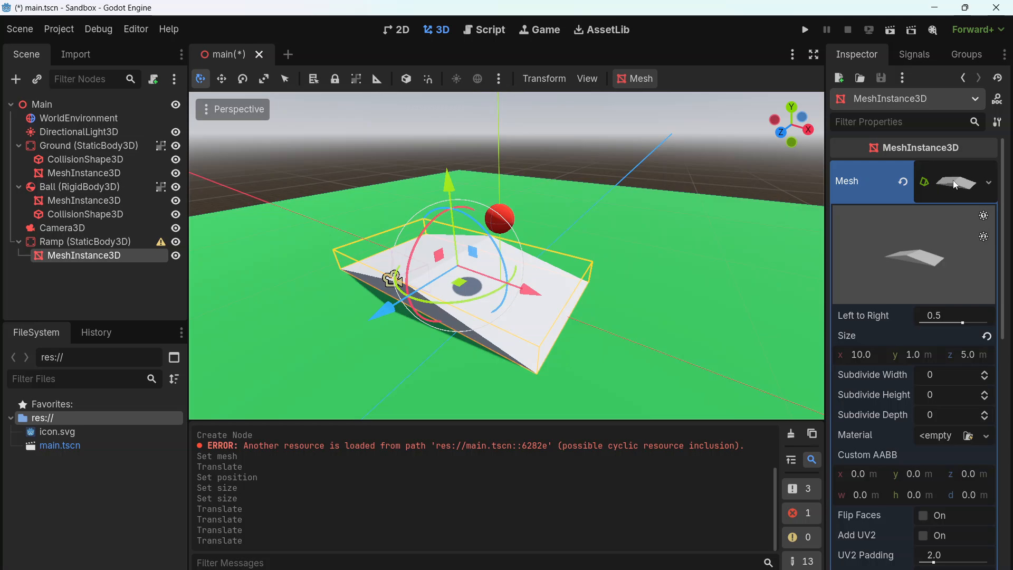
{"action": "left_click", "coordinate": [946, 437]}
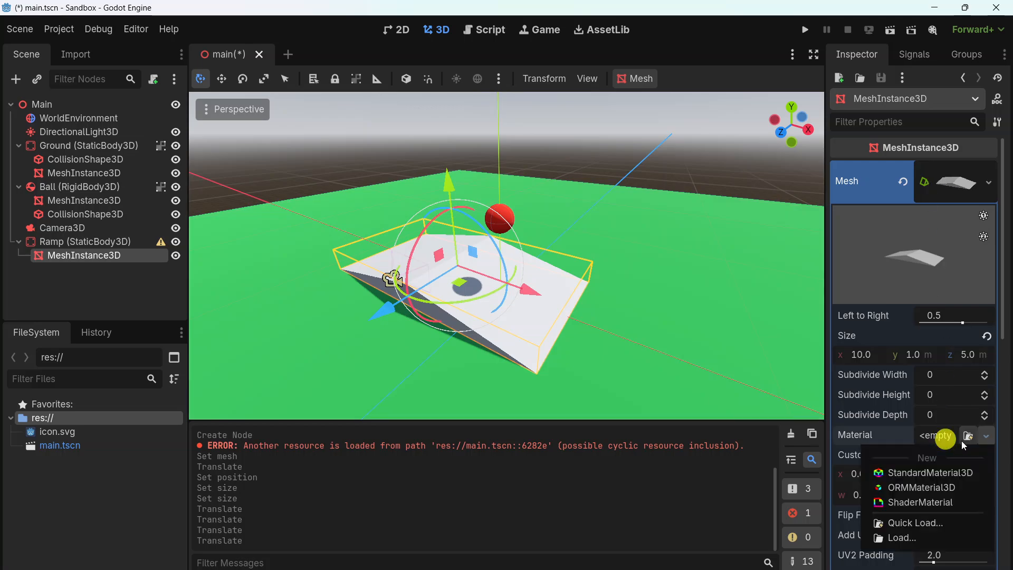
{"action": "left_click", "coordinate": [924, 469]}
{"action": "left_click", "coordinate": [951, 457]}
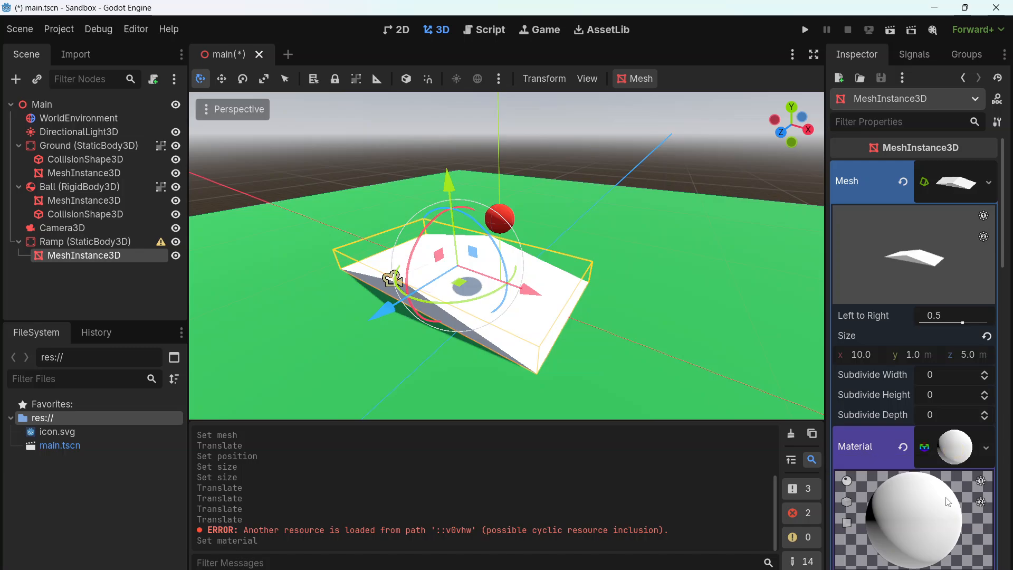
{"action": "scroll", "coordinate": [928, 475], "scroll_direction": "down", "scroll_amount": 3}
{"action": "left_click", "coordinate": [860, 457]}
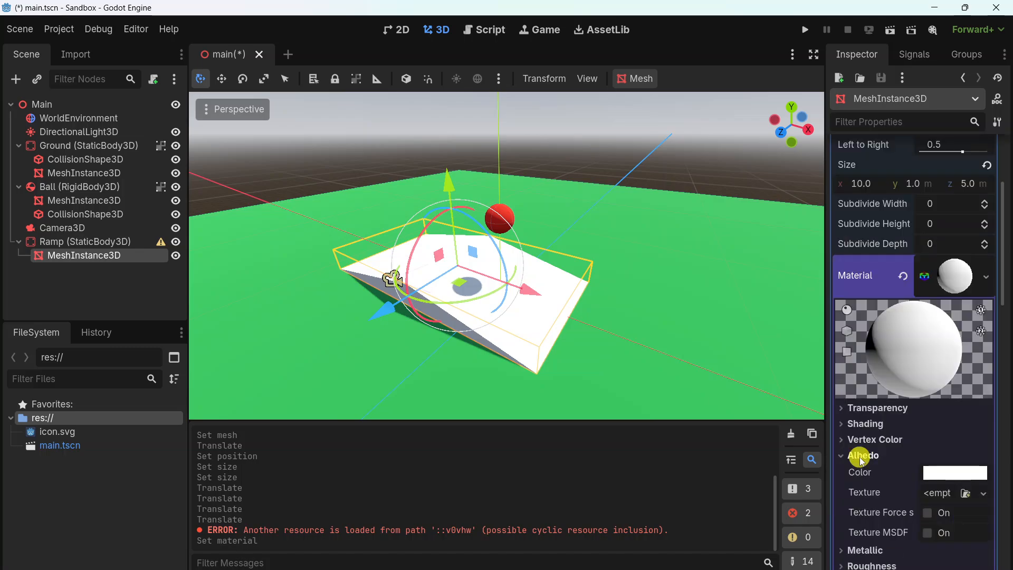
{"action": "left_click", "coordinate": [944, 472]}
{"action": "left_click_drag", "start_coordinate": [882, 286], "coordinate": [918, 311]}
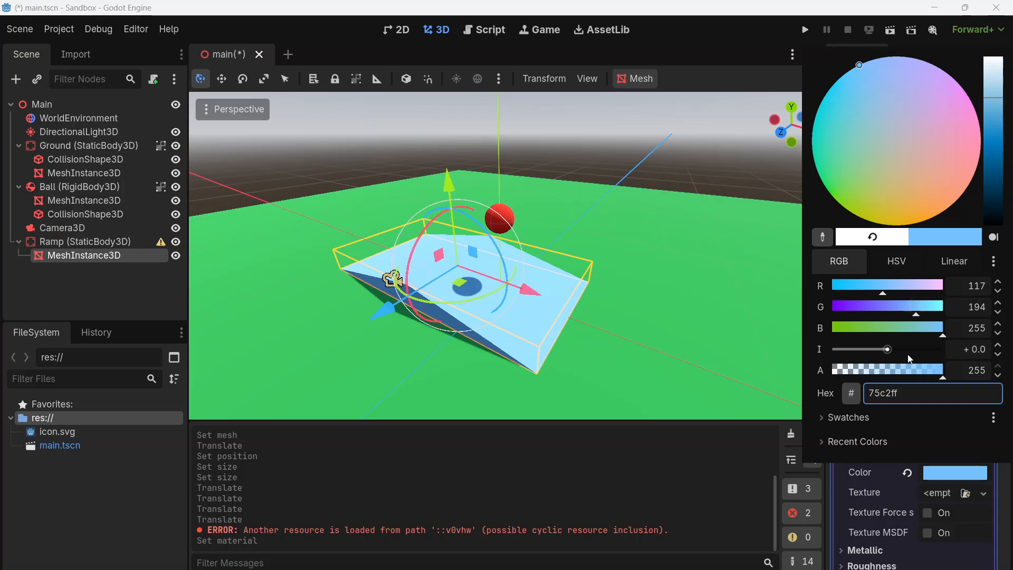
{"action": "left_click", "coordinate": [679, 302]}
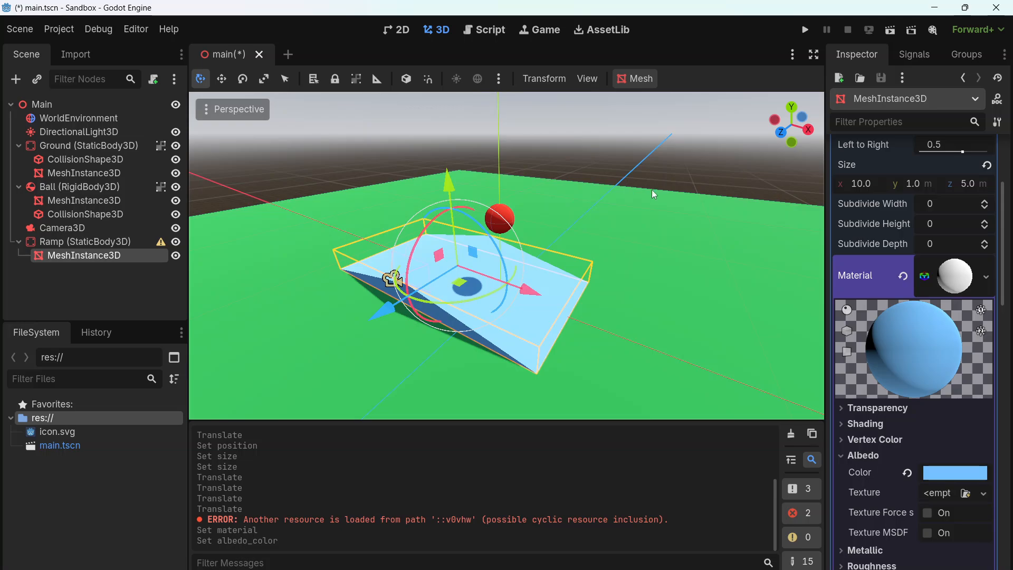
Run the project to check how the ball behaves on the ramp, and close the game window
{"action": "left_click", "coordinate": [805, 30]}
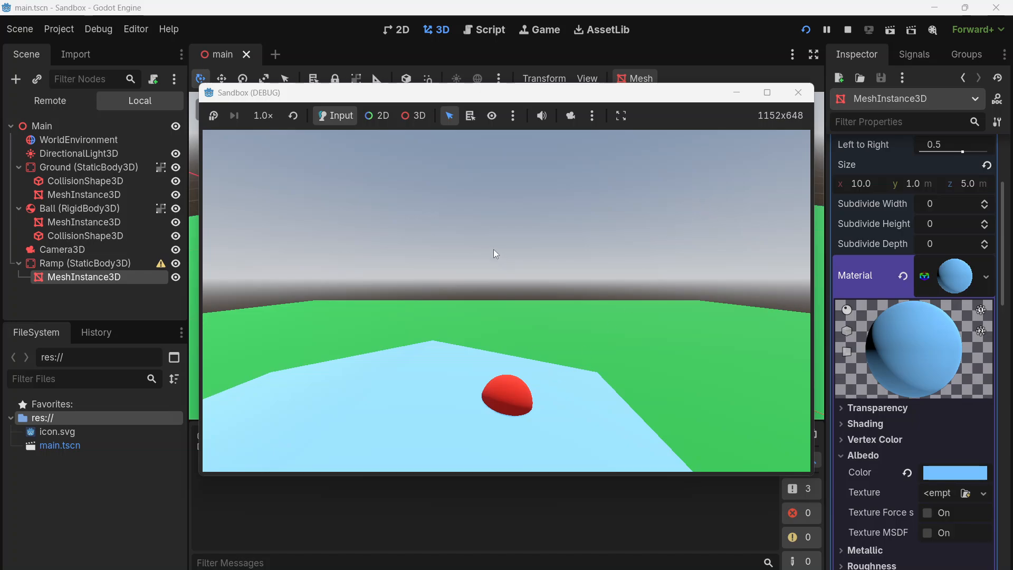
{"action": "left_click", "coordinate": [798, 92]}
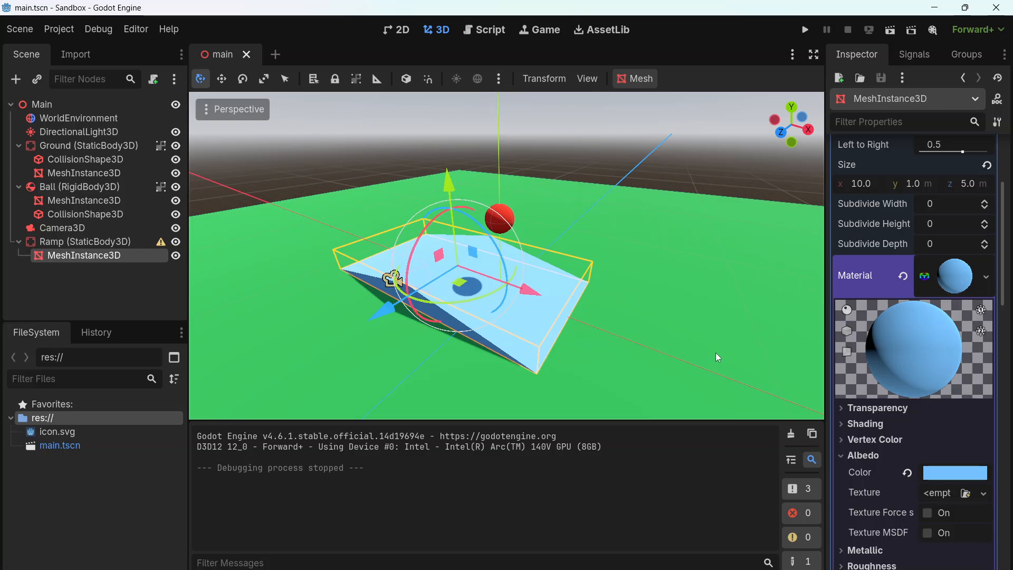
{"action": "key", "text": "ctrl+c+l"}
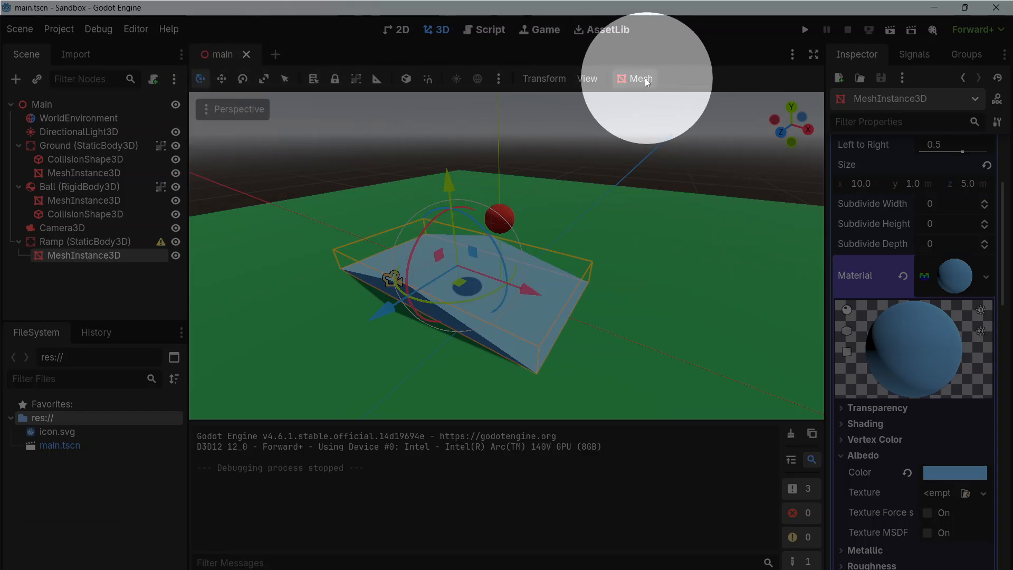
Create a Trimesh collision shape for the ramp's mesh, placed as a sibling of the MeshInstance3D
{"action": "left_click", "coordinate": [629, 79]}
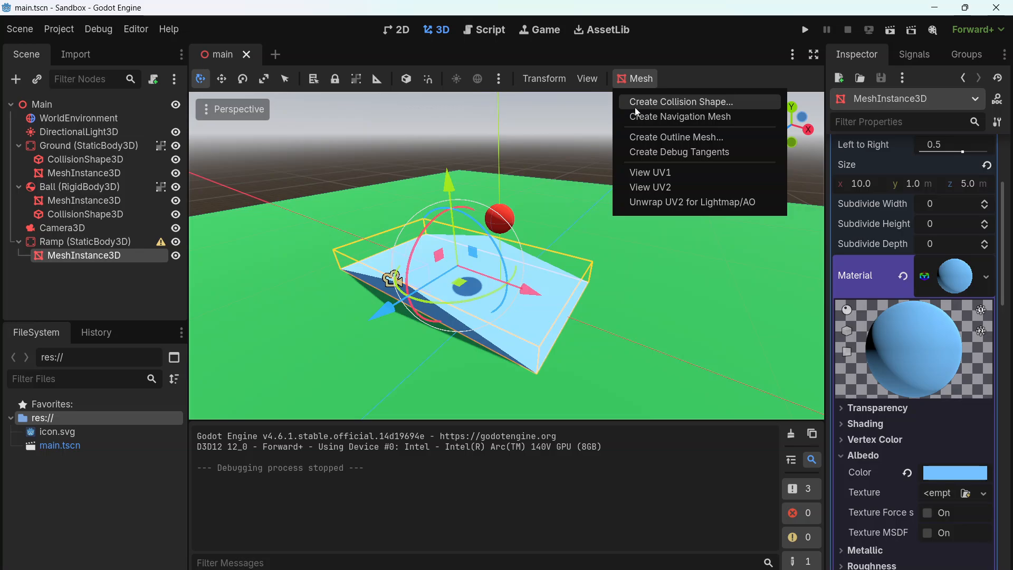
{"action": "left_click", "coordinate": [638, 106]}
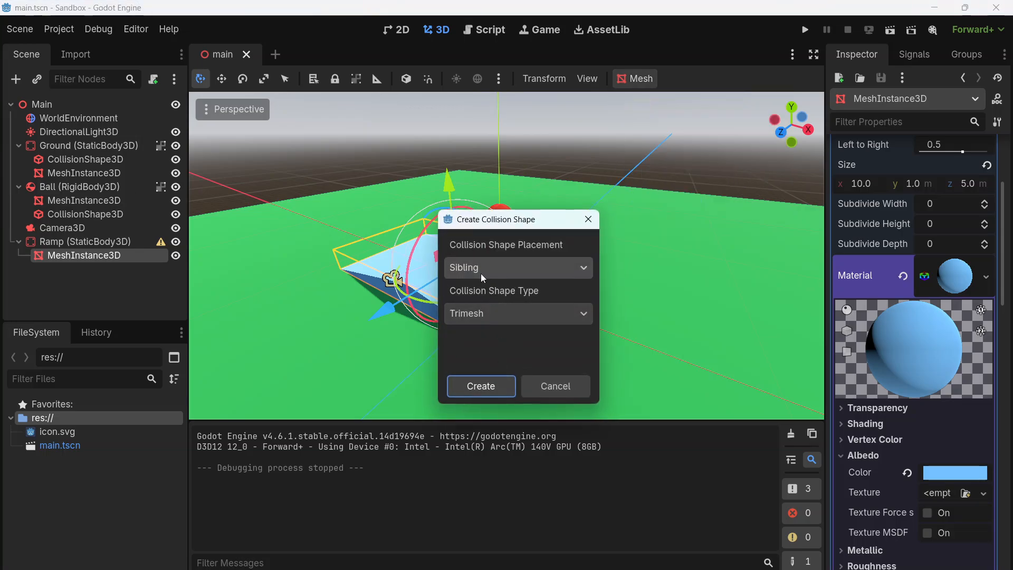
{"action": "left_click", "coordinate": [486, 391]}
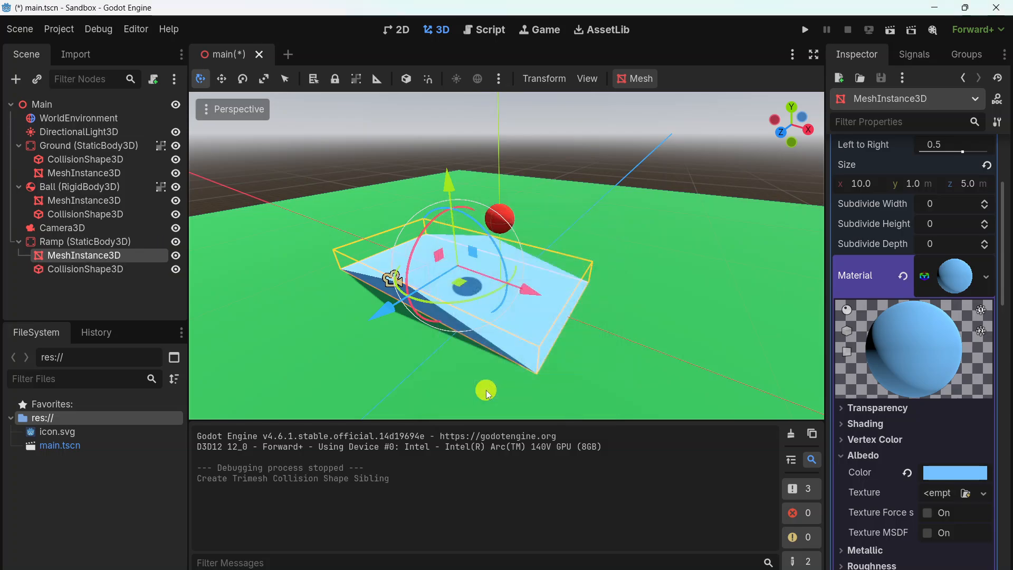
Examine the ramp's collision shape against its mesh by alternating between the CollisionShape3D and MeshInstance3D nodes
{"action": "left_click", "coordinate": [108, 269]}
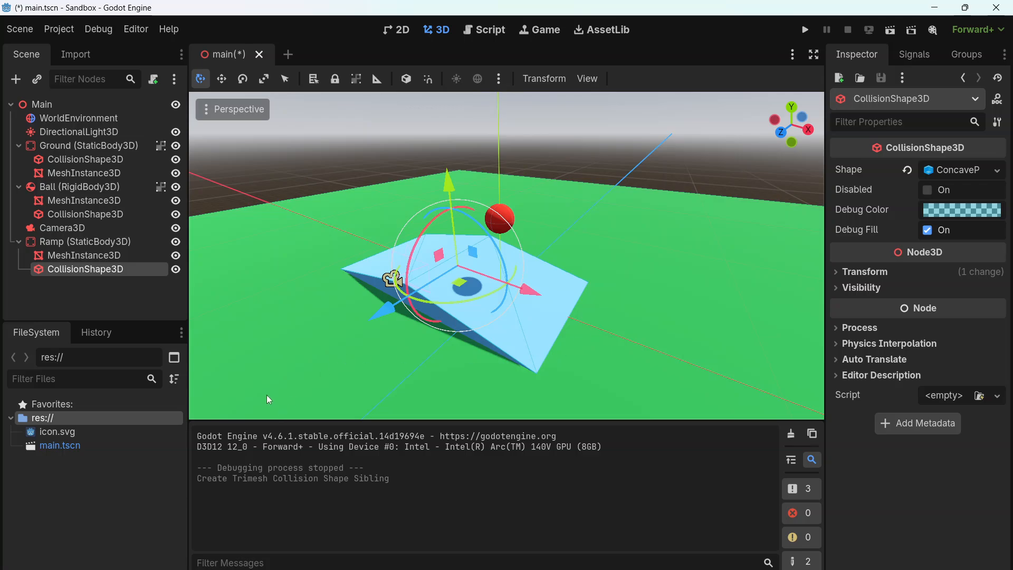
{"action": "left_click", "coordinate": [122, 259]}
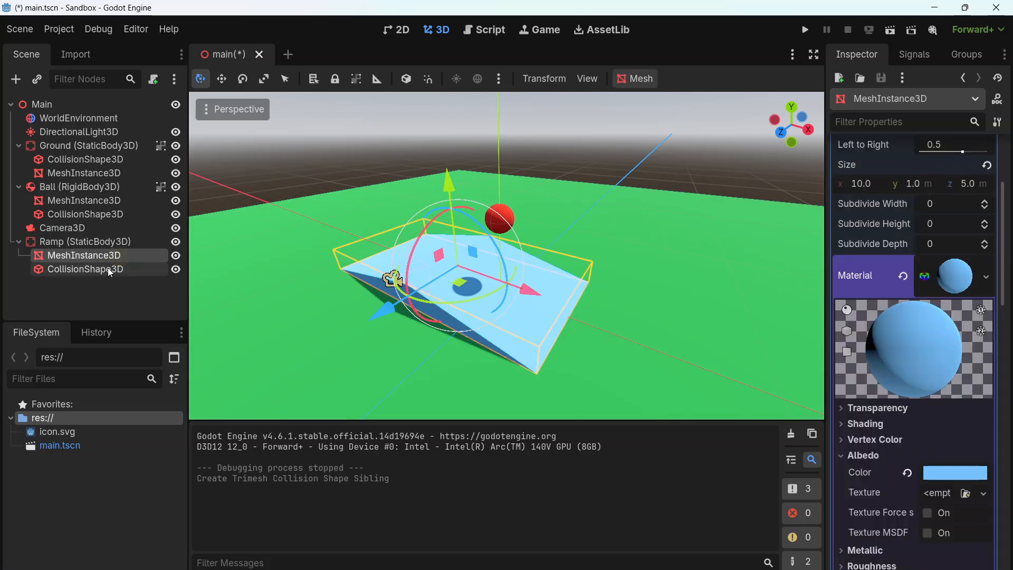
{"action": "left_click", "coordinate": [109, 270]}
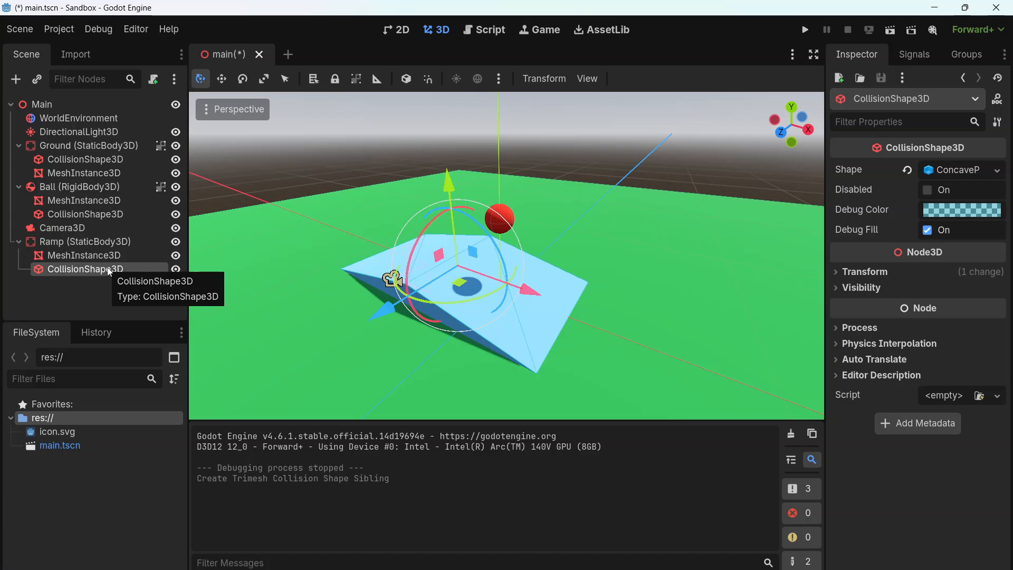
{"action": "left_click", "coordinate": [102, 255]}
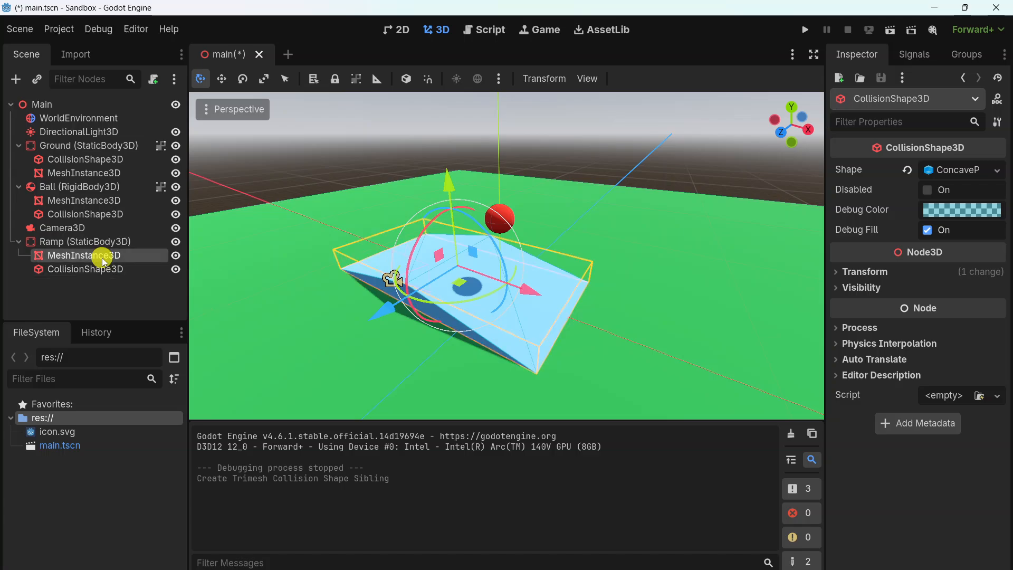
{"action": "left_click", "coordinate": [100, 270]}
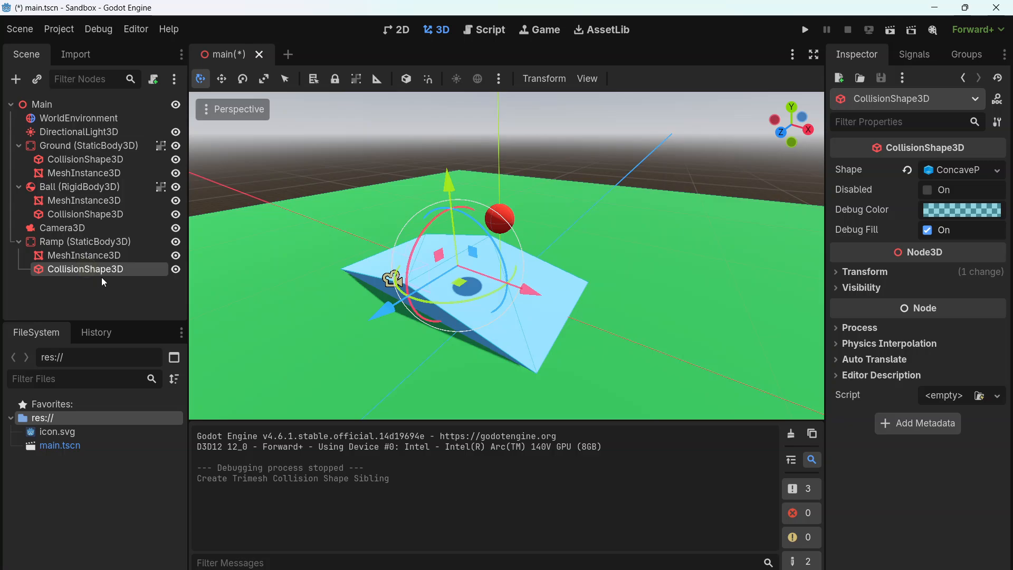
{"action": "left_click", "coordinate": [110, 255]}
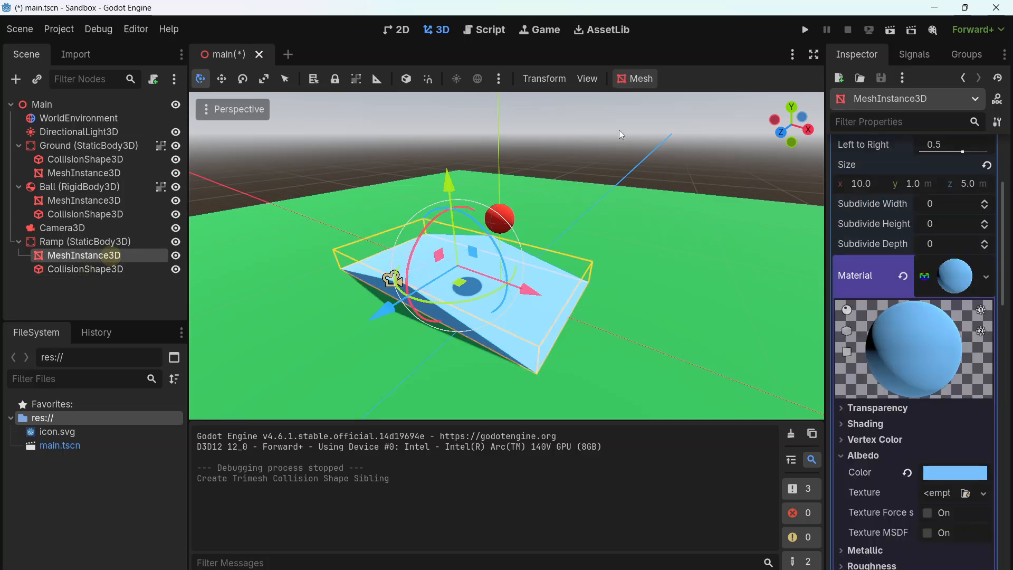
{"action": "left_click", "coordinate": [633, 79]}
{"action": "left_click", "coordinate": [647, 83]}
Group the Ramp node with its children, and run the project once to test the ball on the ramp
{"action": "left_click", "coordinate": [94, 243]}
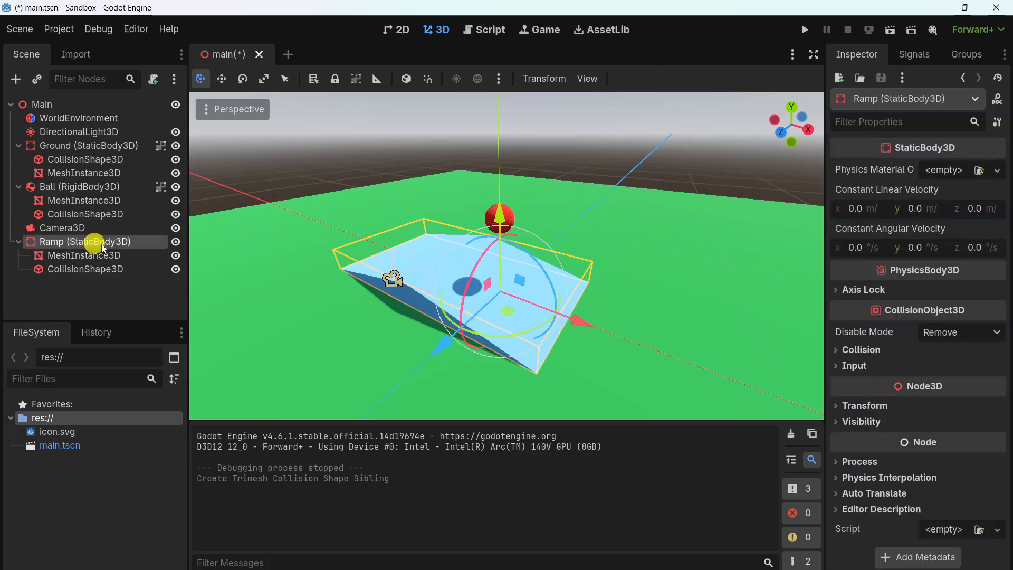
{"action": "left_click", "coordinate": [357, 82]}
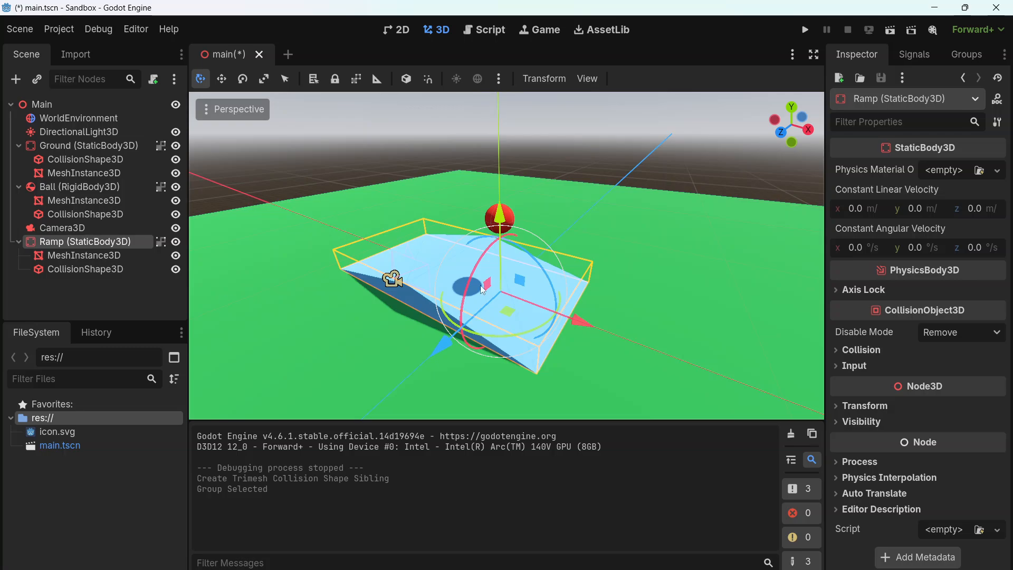
{"action": "left_click", "coordinate": [805, 30]}
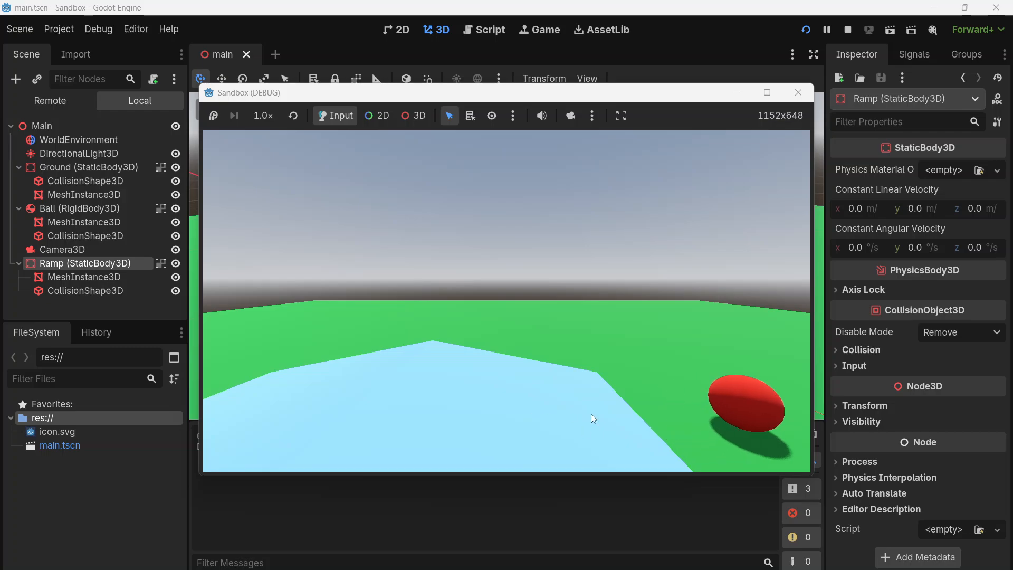
{"action": "left_click", "coordinate": [798, 92]}
Set the Bounce of the ball's physics material to 0.3 and test how the ball rolls off the ramp
{"action": "left_click", "coordinate": [87, 189]}
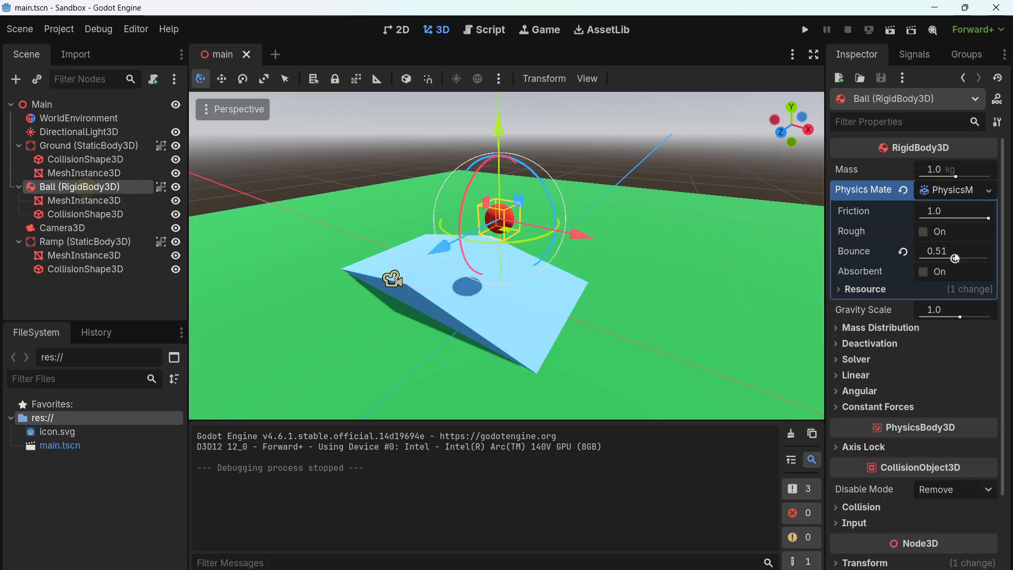
{"action": "left_click_drag", "start_coordinate": [954, 262], "coordinate": [938, 262]}
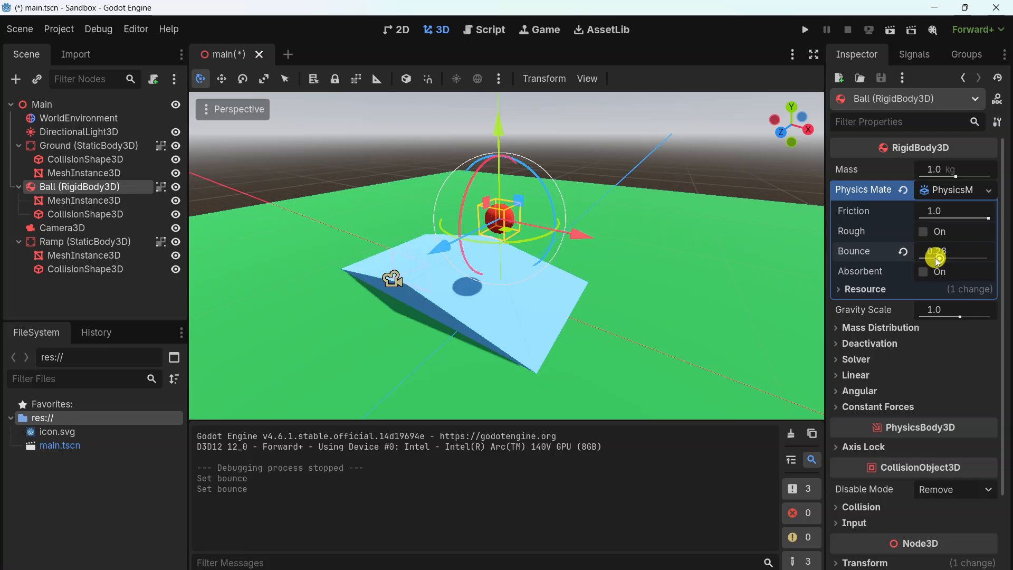
{"action": "left_click", "coordinate": [806, 29]}
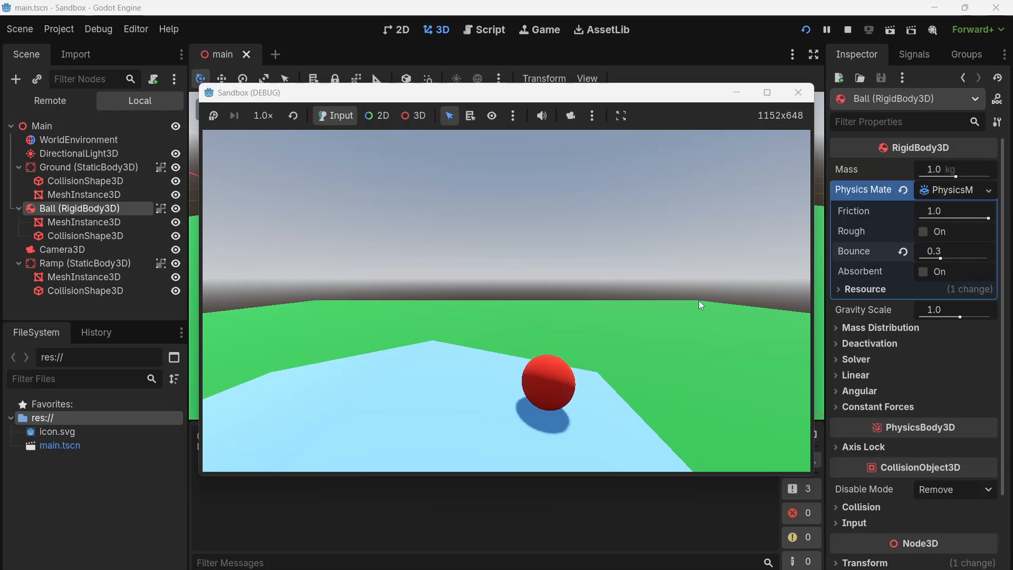
{"action": "left_click", "coordinate": [798, 92]}
Reduce the ball's Bounce to 0.0 and run the project to check its motion without bouncing
{"action": "left_click_drag", "start_coordinate": [943, 262], "coordinate": [899, 257]}
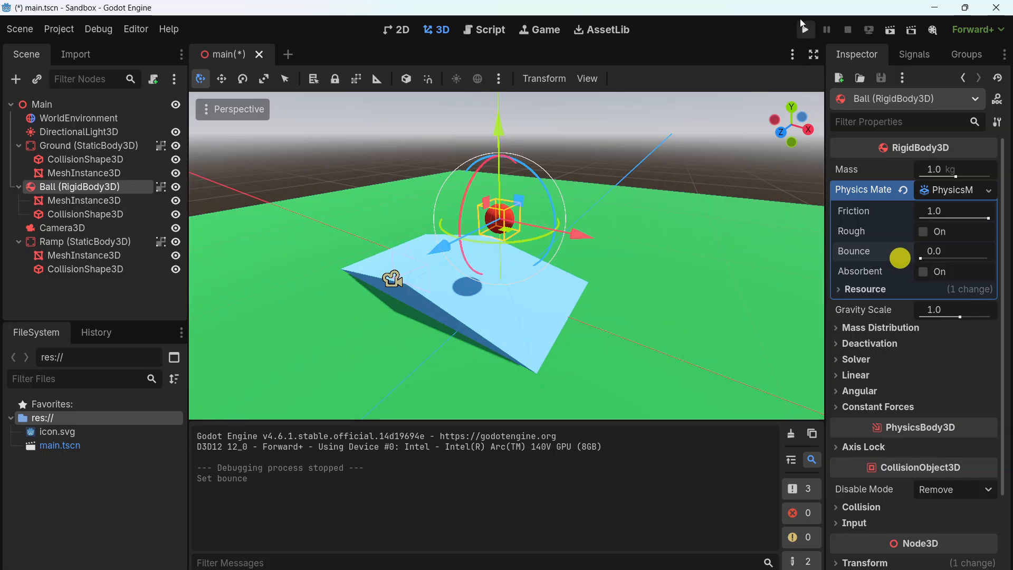
{"action": "left_click", "coordinate": [805, 31]}
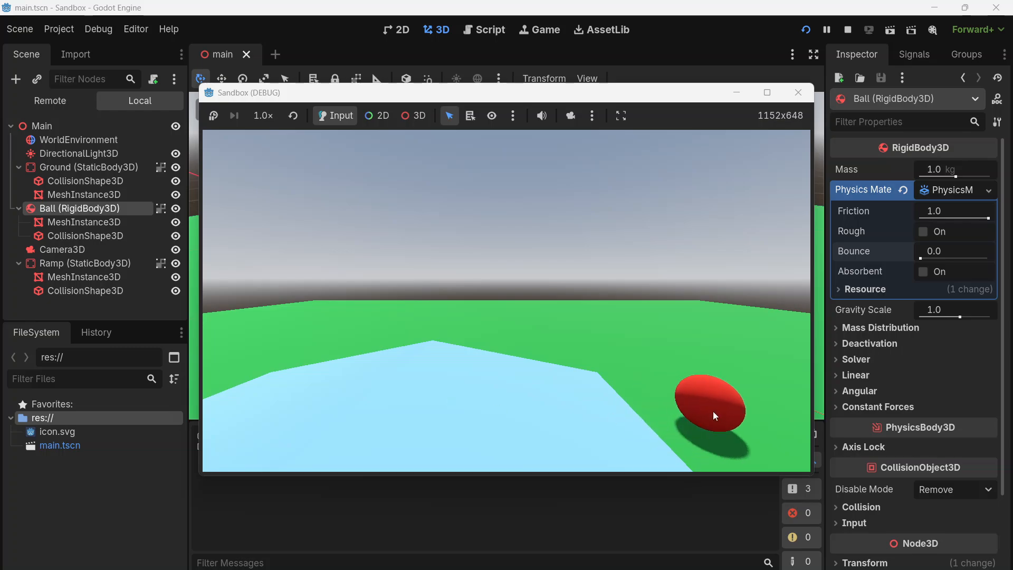
{"action": "left_click", "coordinate": [808, 97]}
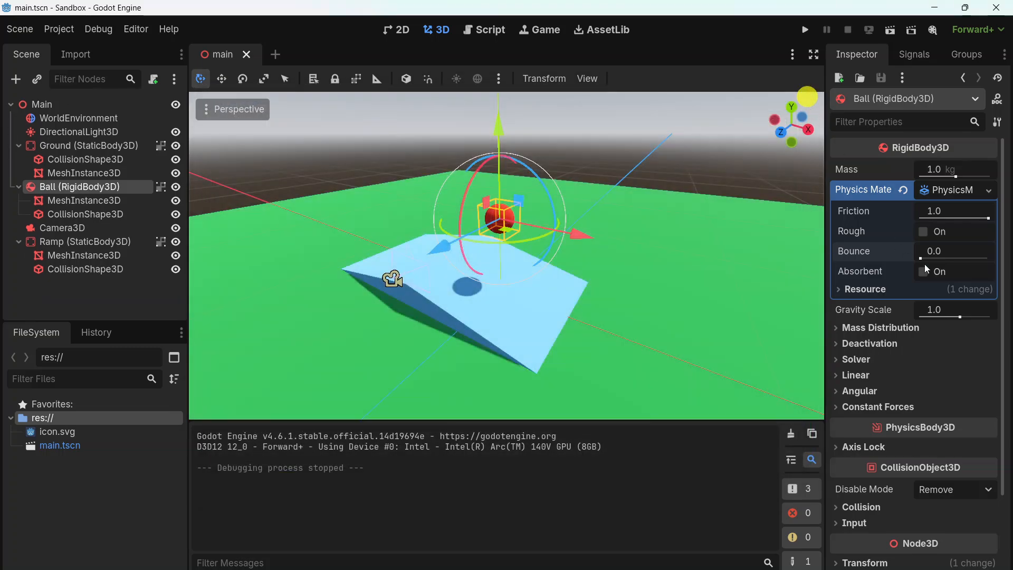
Set the ball's Bounce to 0.25 and run the project to watch it on the ramp
{"action": "left_click_drag", "start_coordinate": [921, 258], "coordinate": [937, 260]}
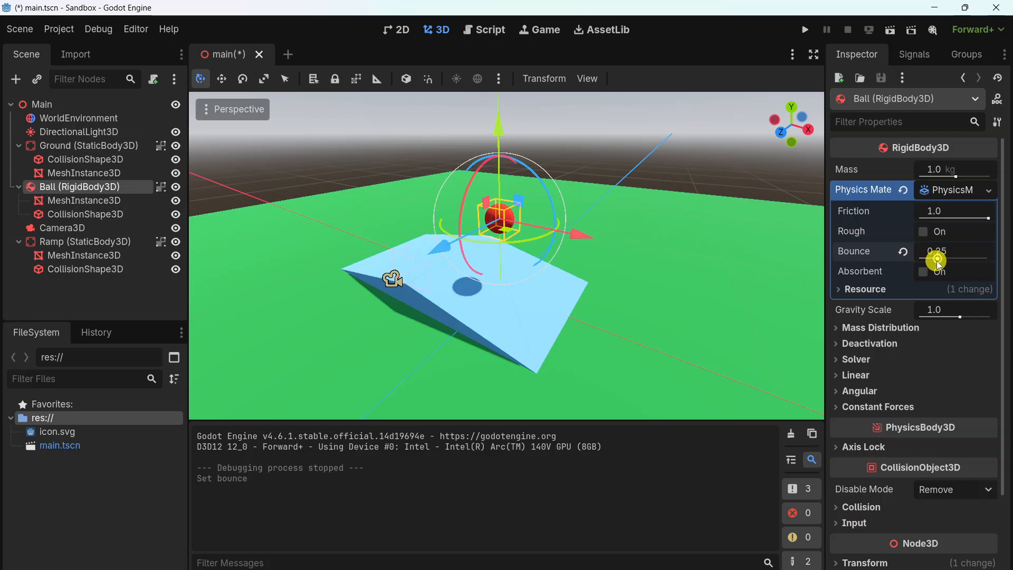
{"action": "left_click", "coordinate": [804, 30]}
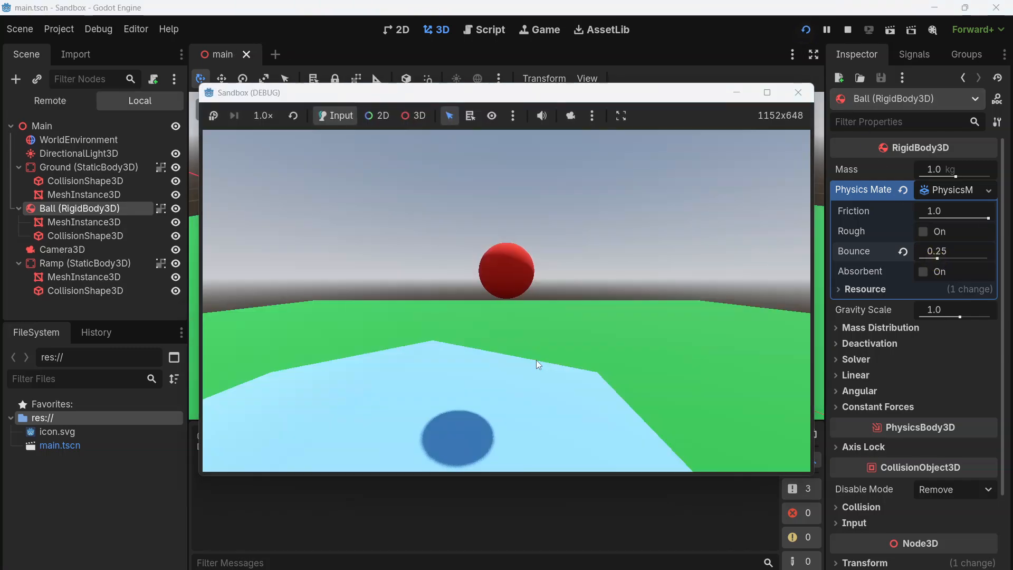